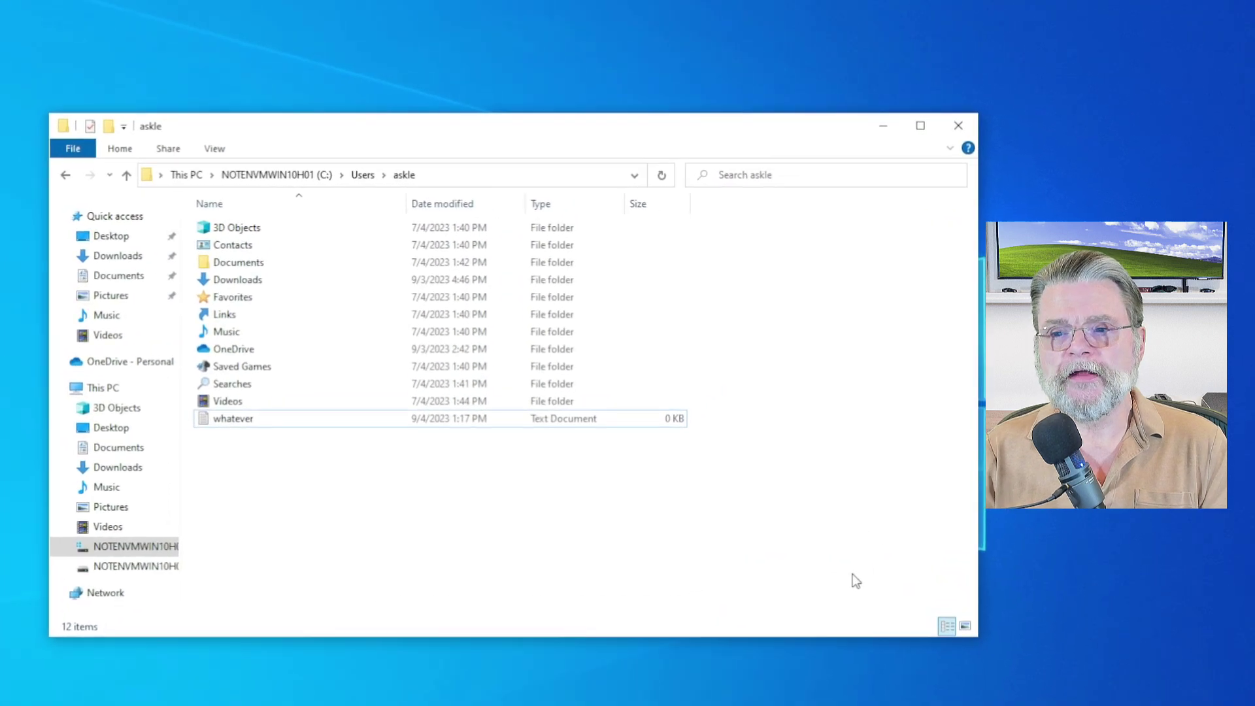
Select the 'whatever' file and try deleting it, which triggers Notepad's File In Use warning.
click(234, 423)
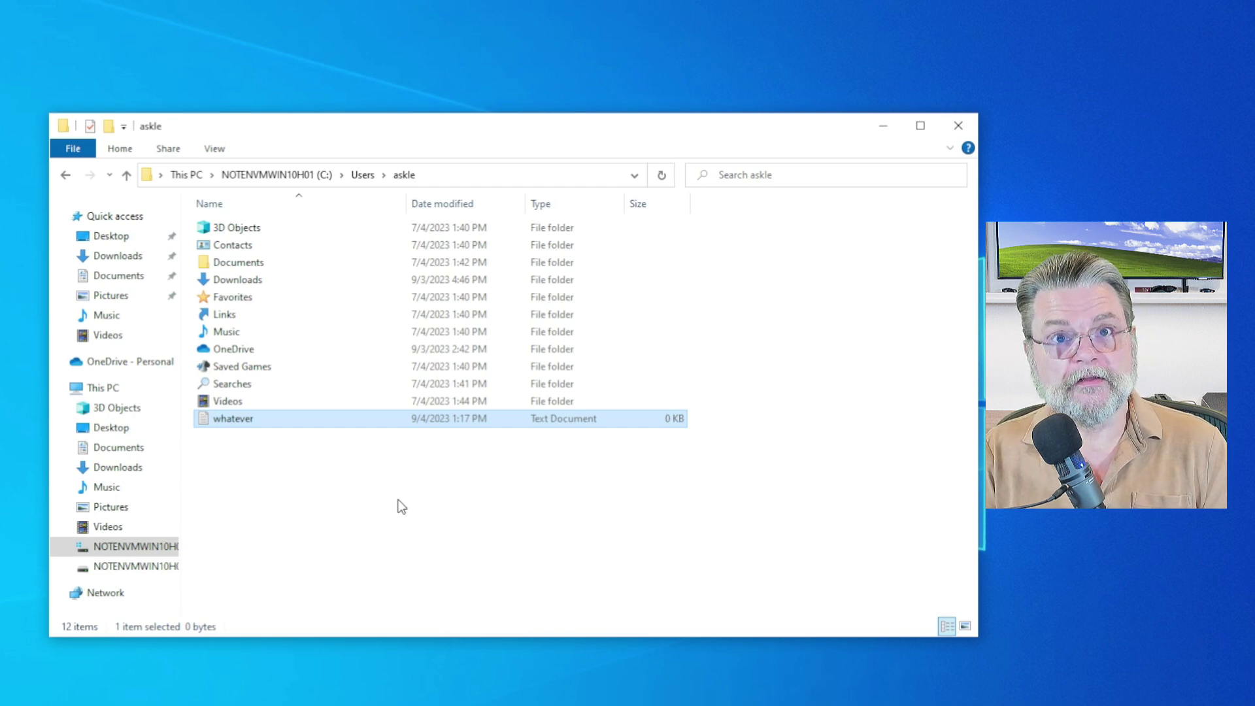
key(Delete)
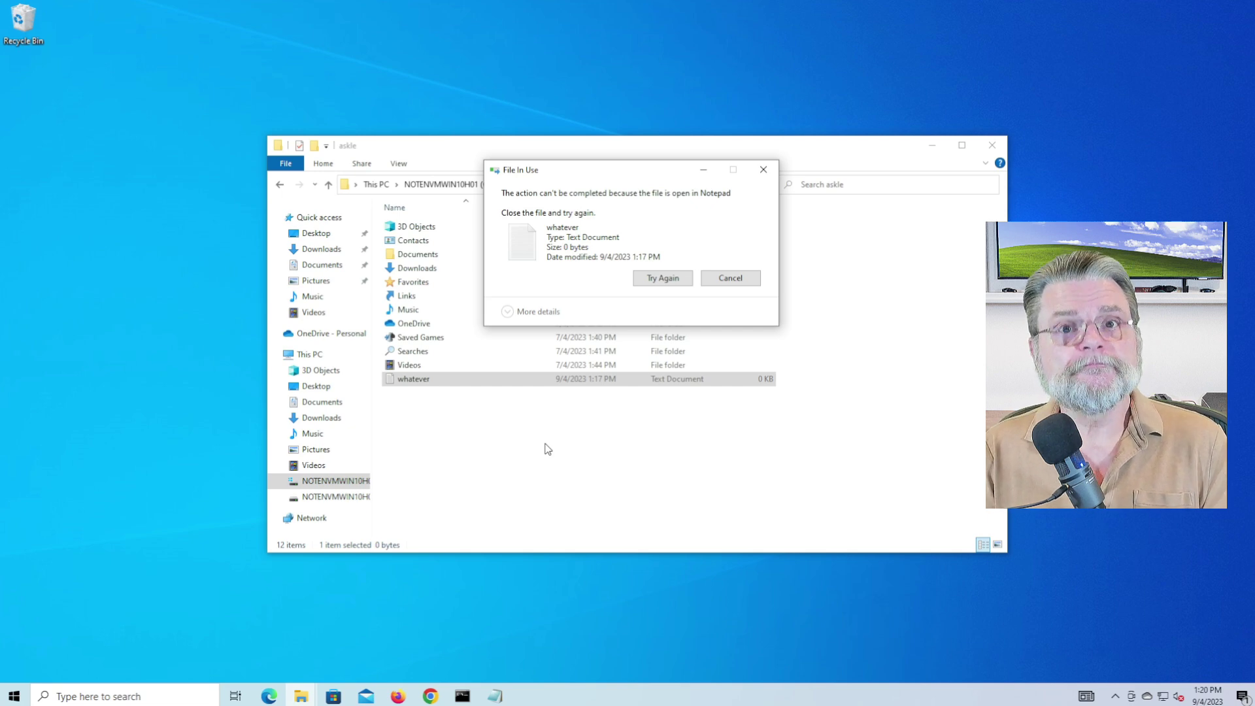
key(super)
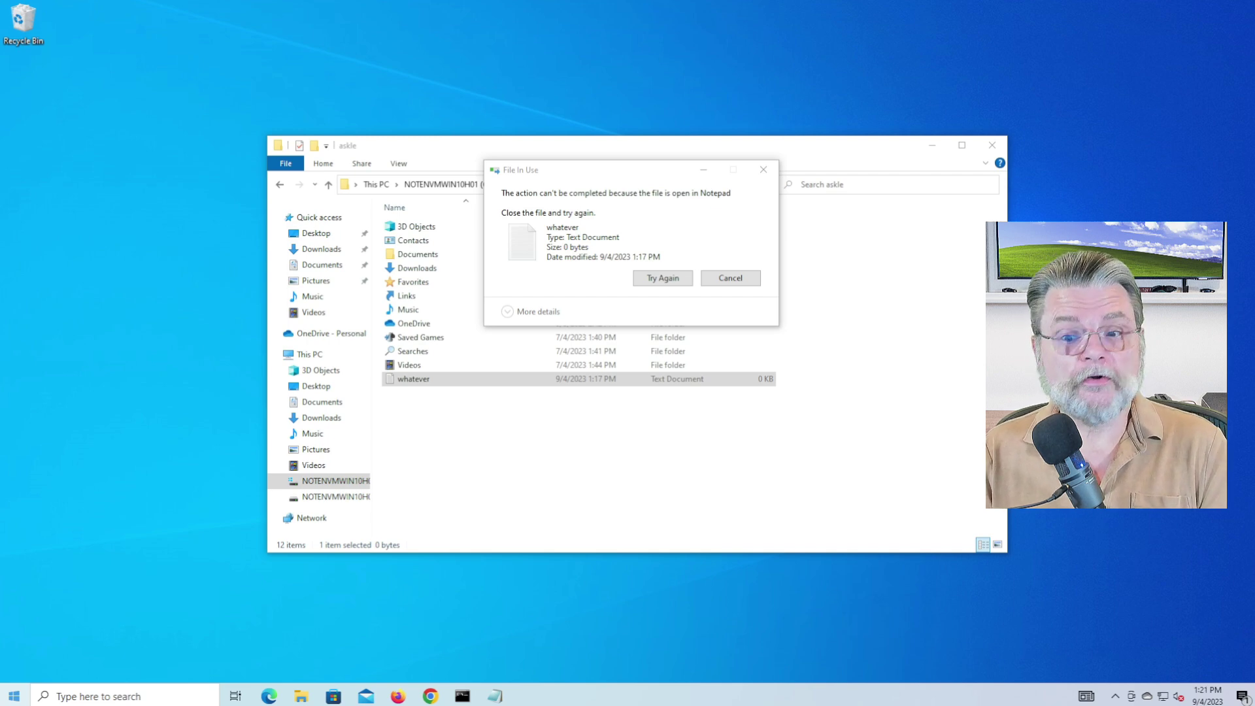
Launch Microsoft Store, search 'sysinternals', and install Sysinternals Suite.
click(15, 696)
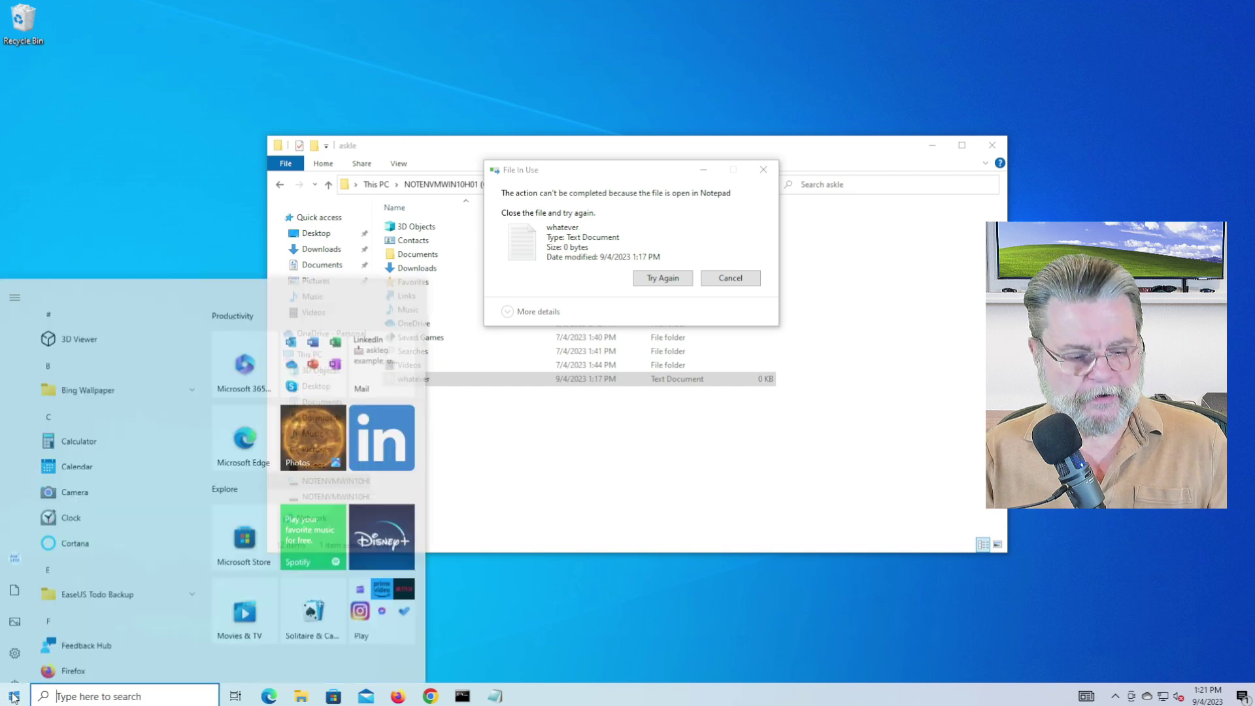
text(store)
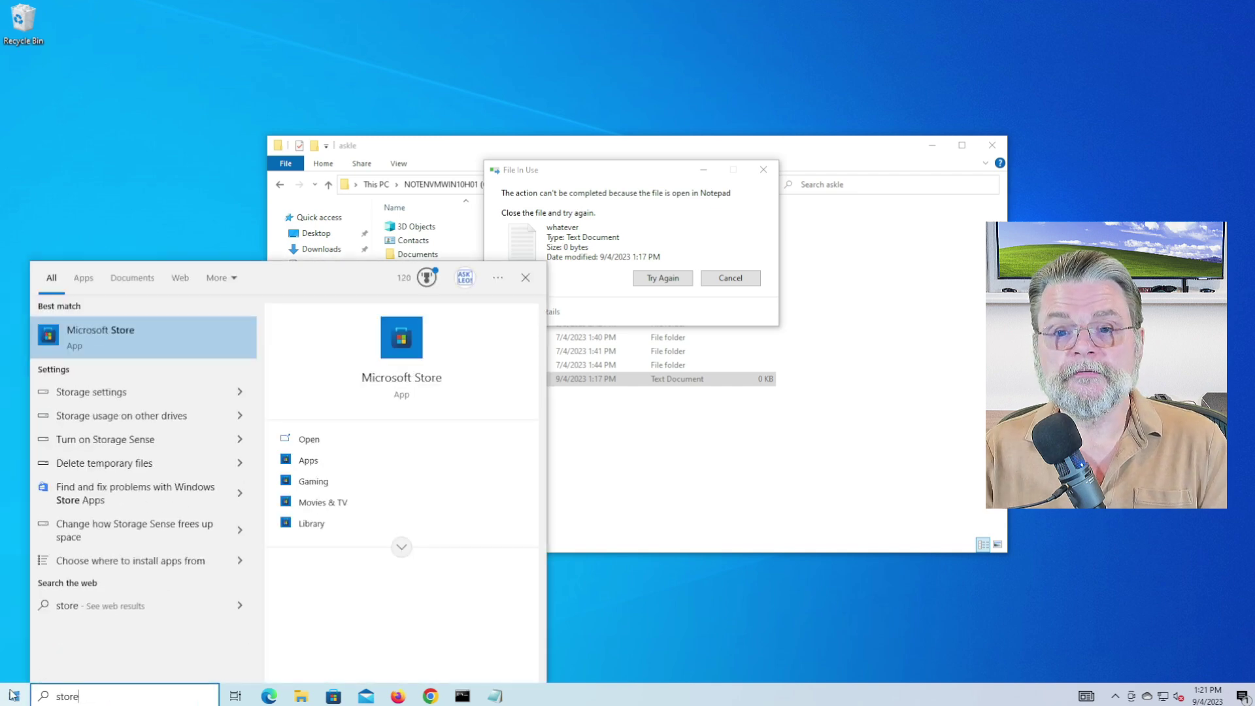
key(Return)
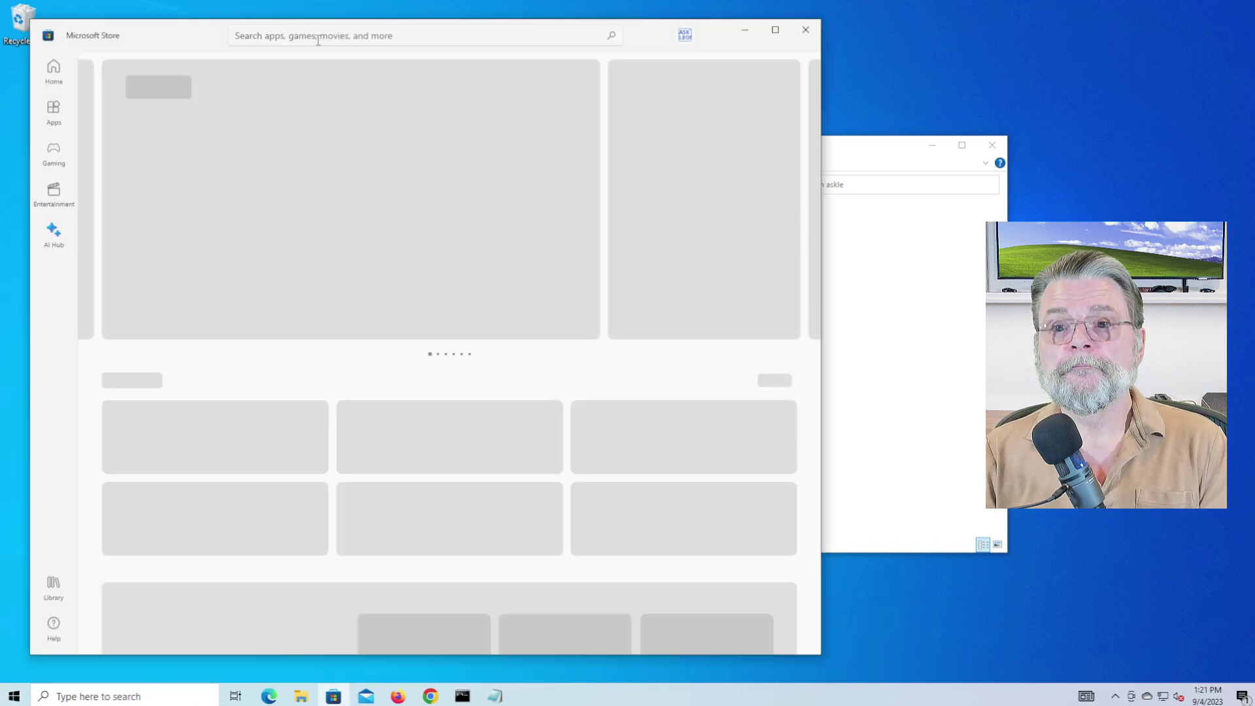
click(319, 35)
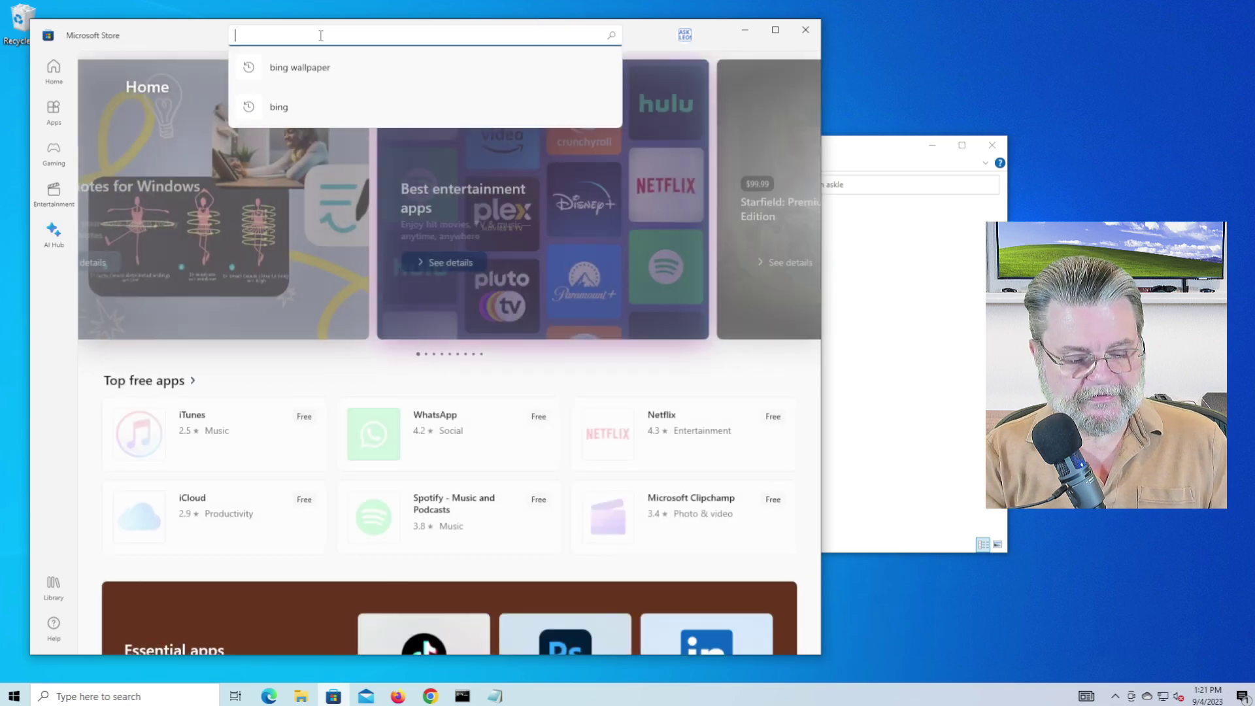
text(sysinter)
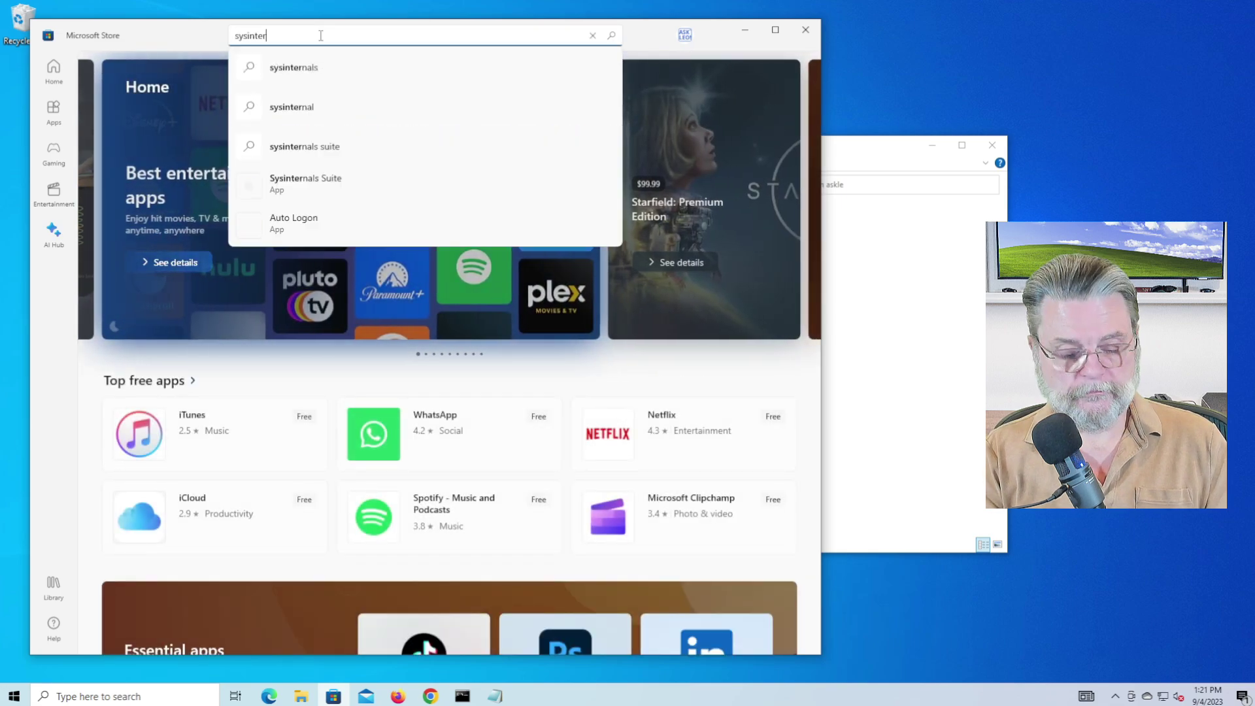
text(nals)
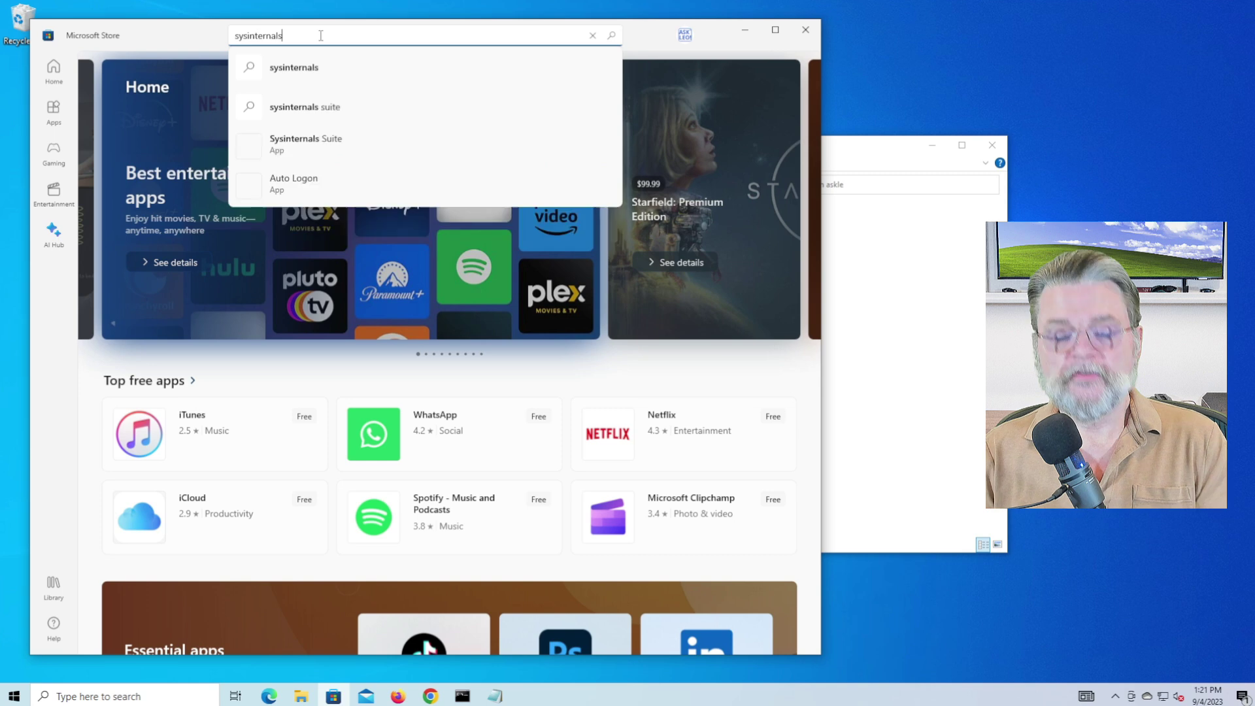
key(Return)
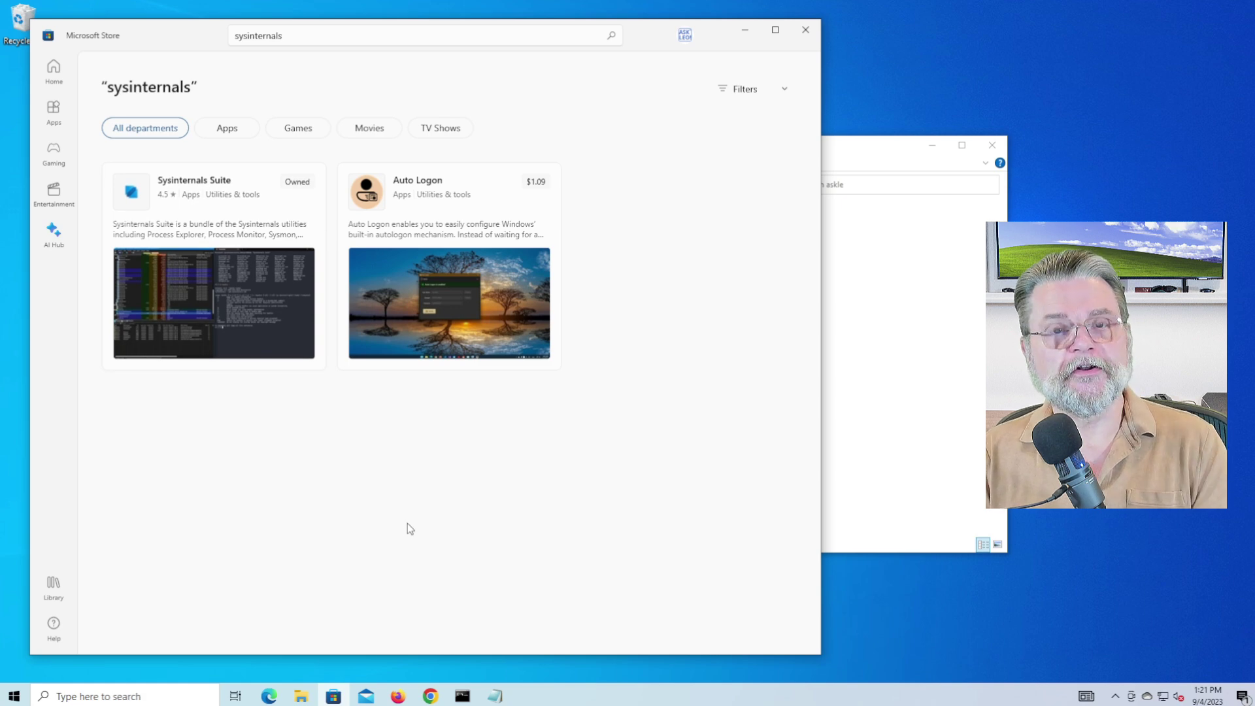
click(269, 201)
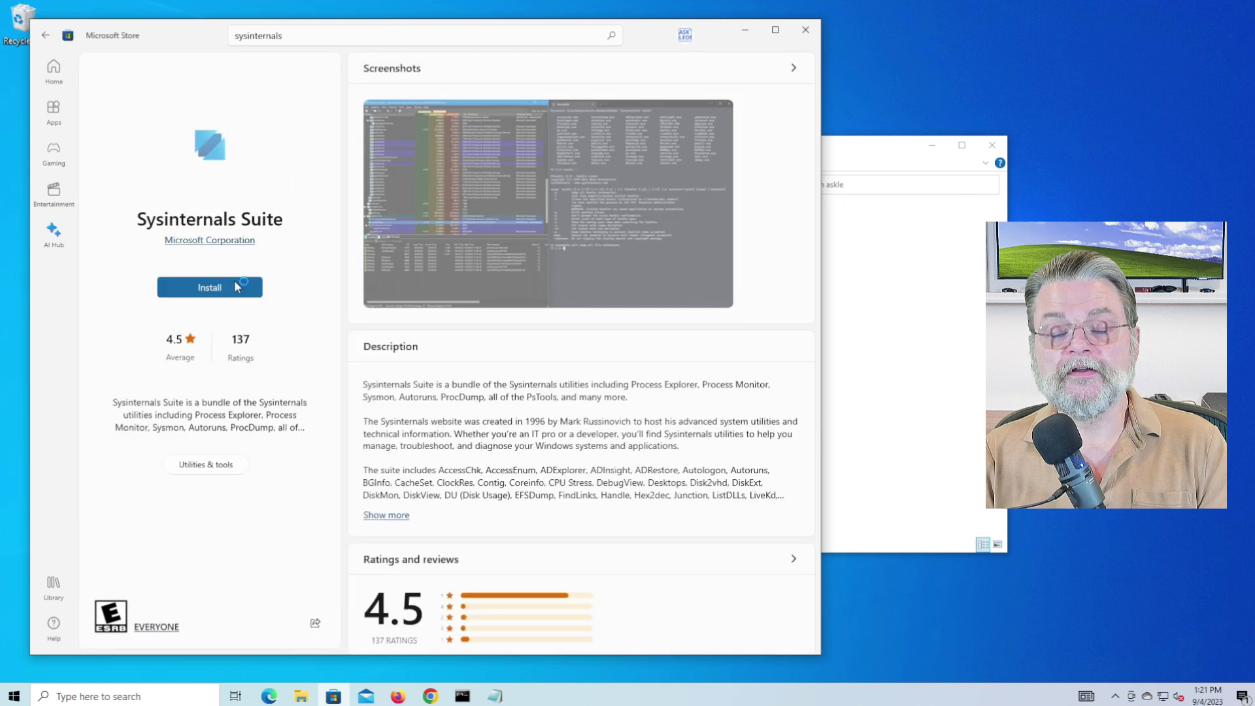
click(235, 286)
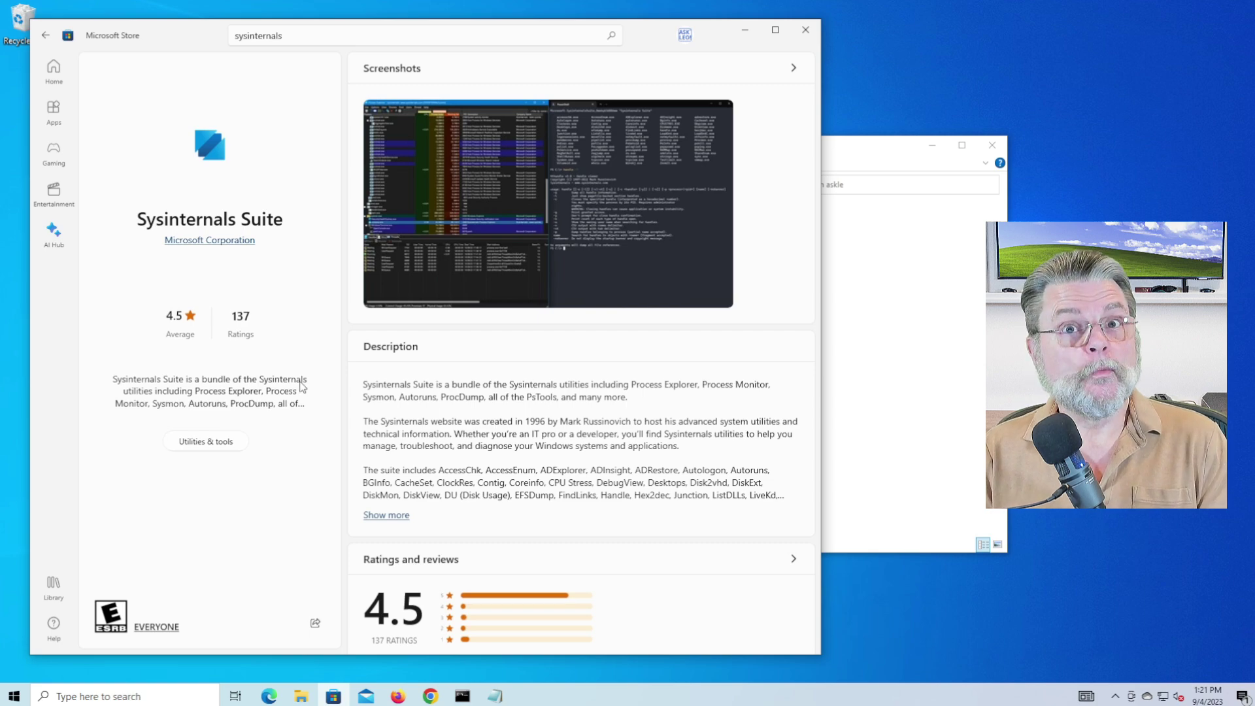
Close the Store, launch Process Explorer from Start, and drag its window larger.
click(805, 30)
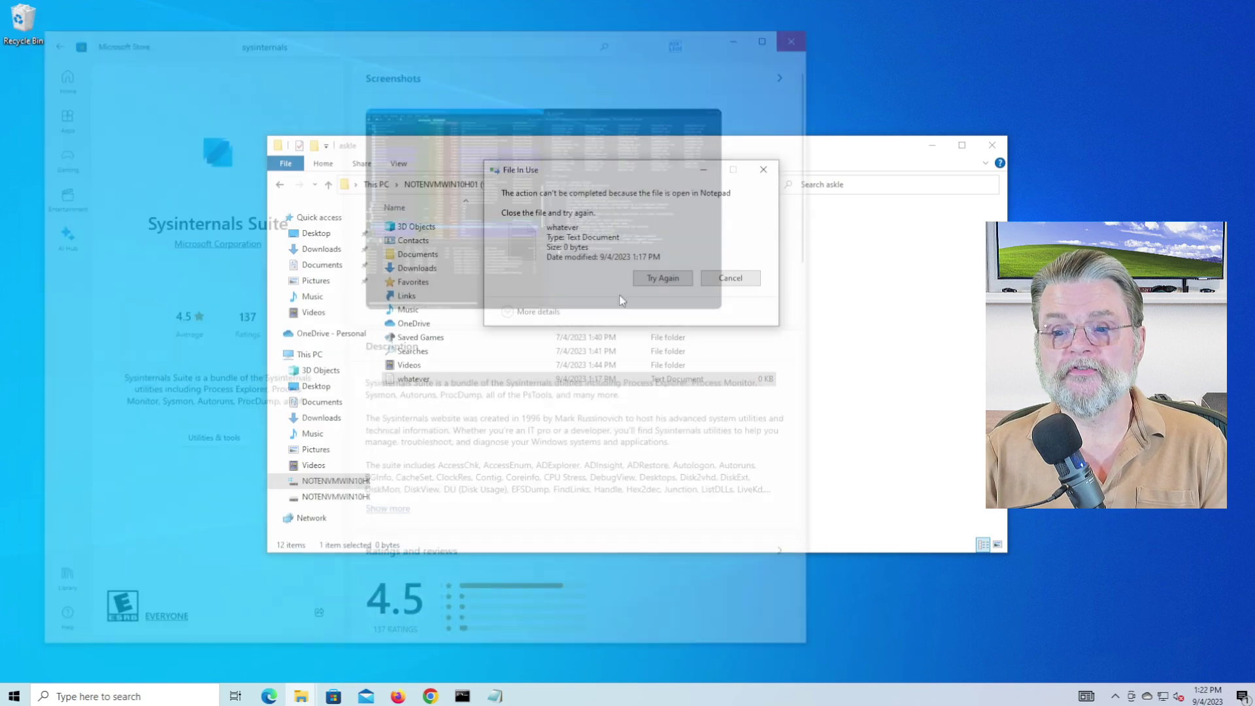
click(14, 696)
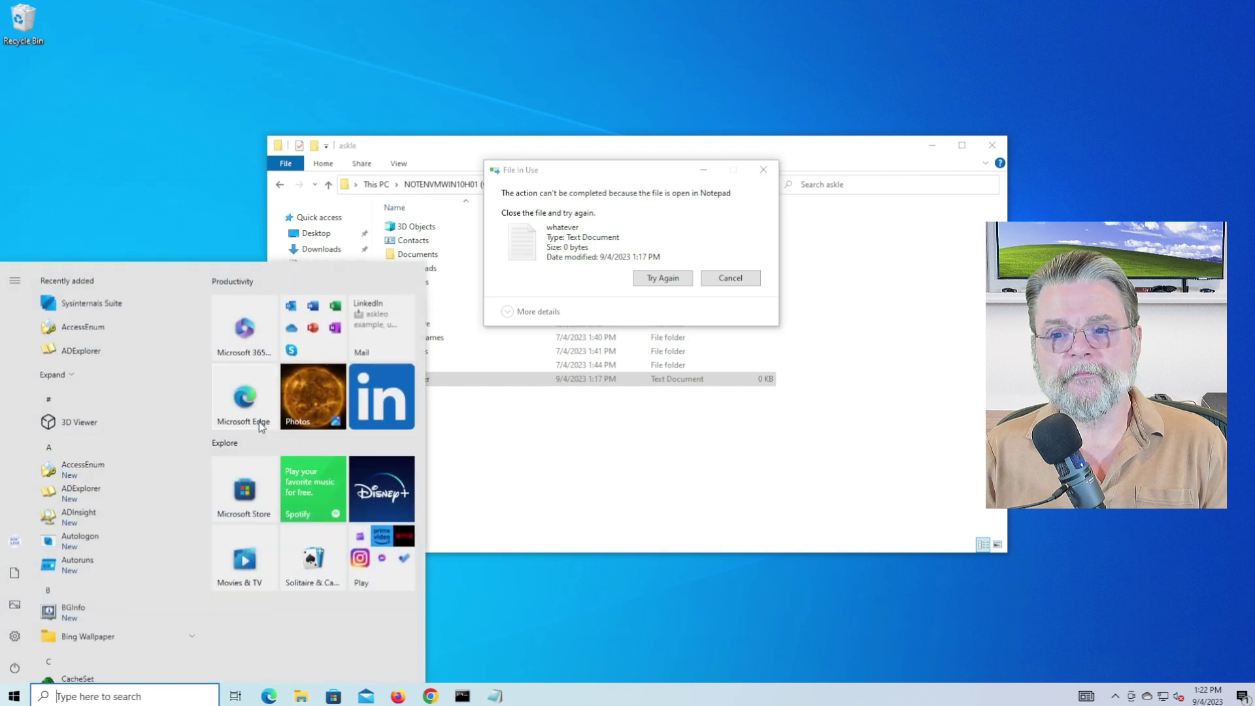
text(proc)
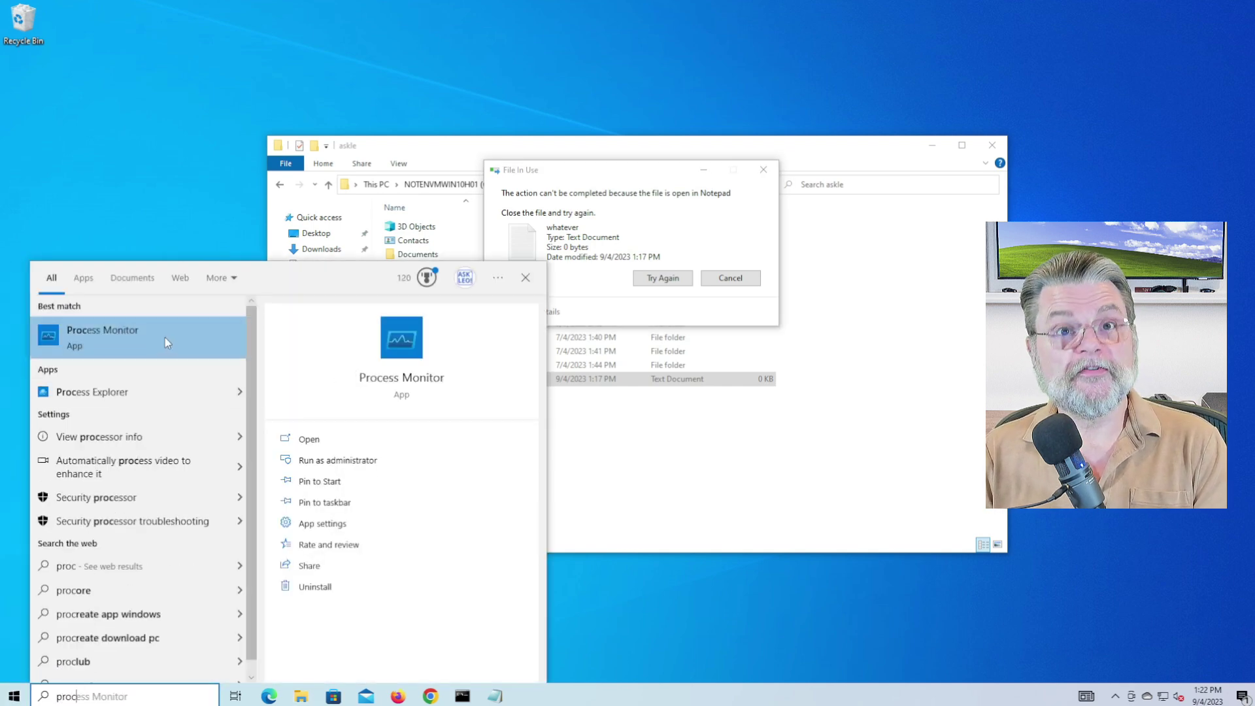
click(137, 401)
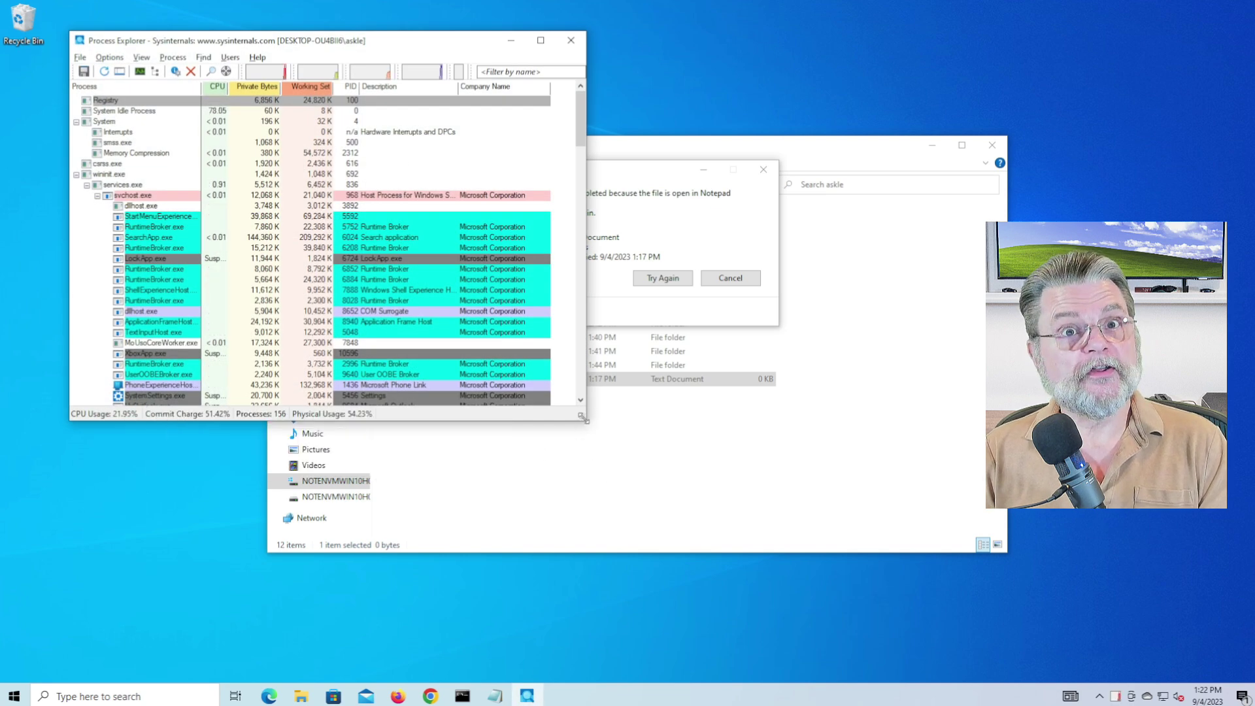
drag(582, 417, 756, 584)
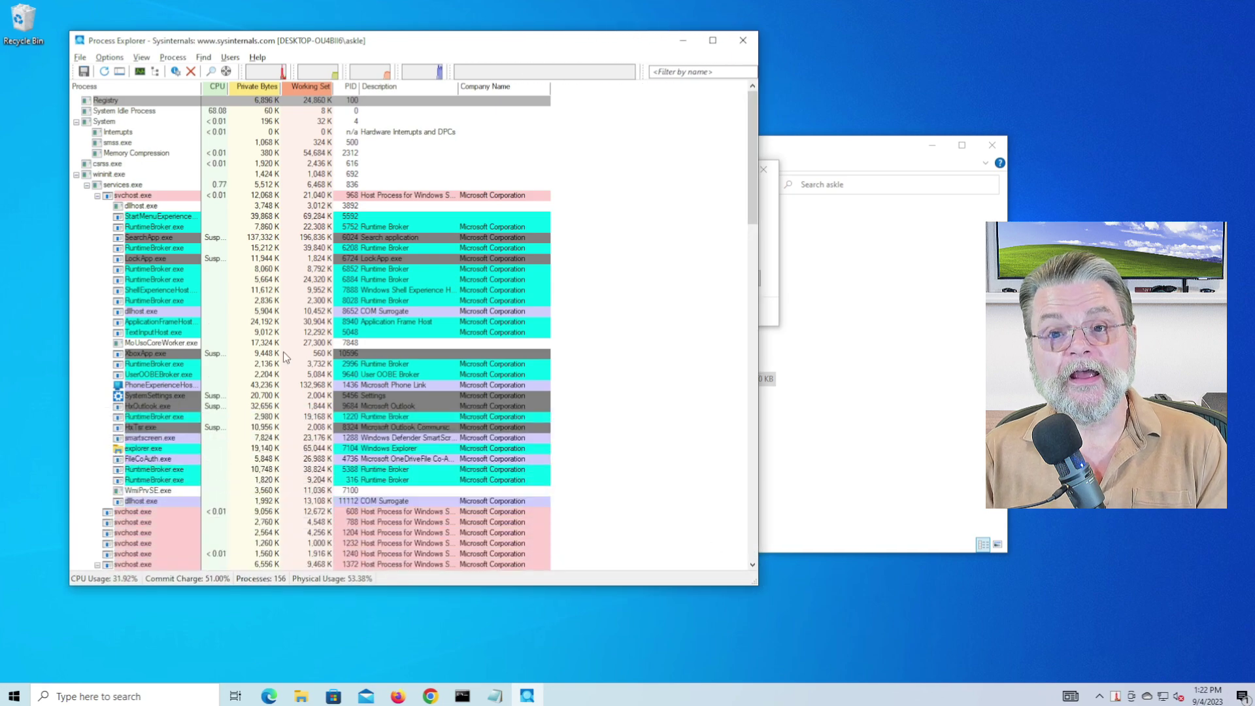
mouse_move(147, 238)
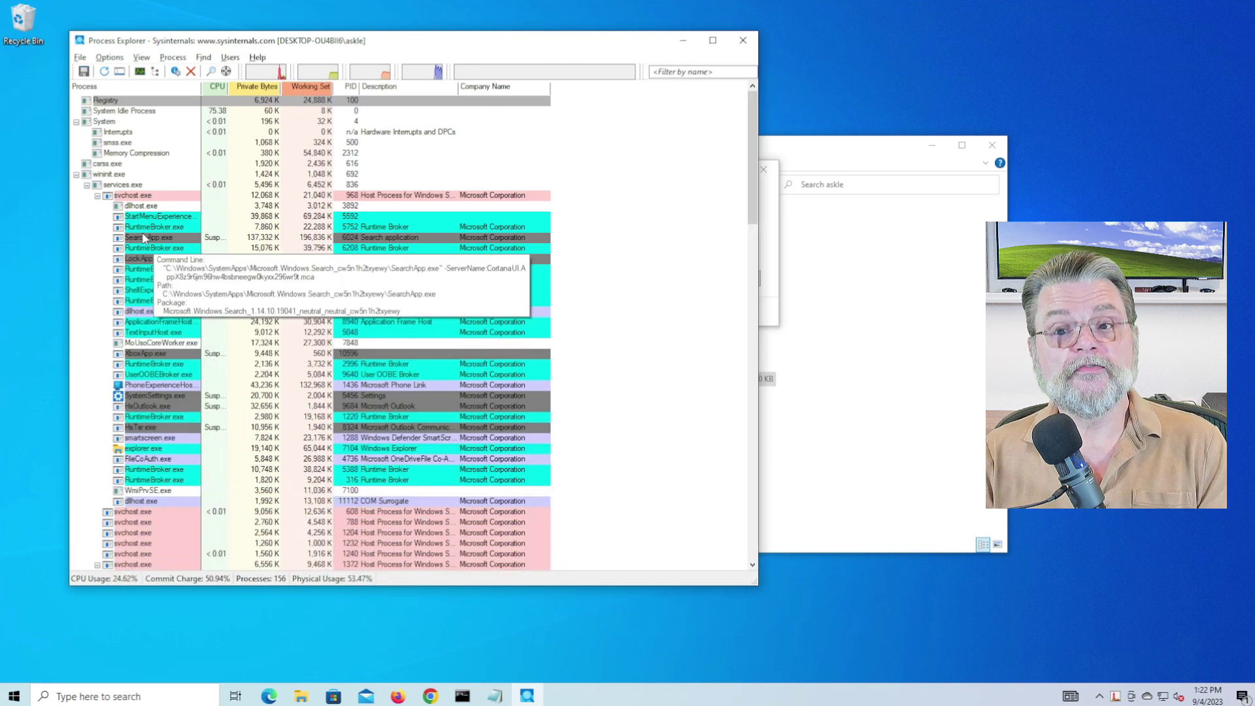
scroll(144, 237, down, 8)
scroll(138, 265, down, 8)
scroll(132, 284, down, 8)
scroll(130, 290, down, 5)
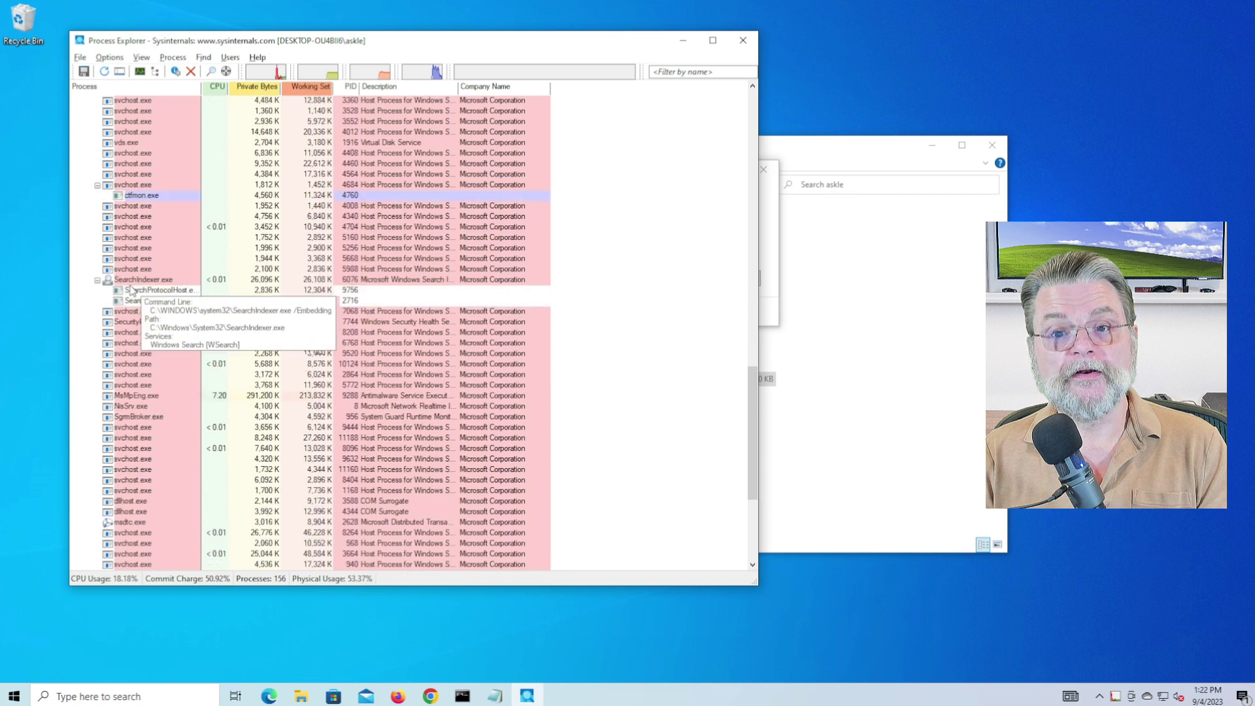
scroll(131, 291, down, 6)
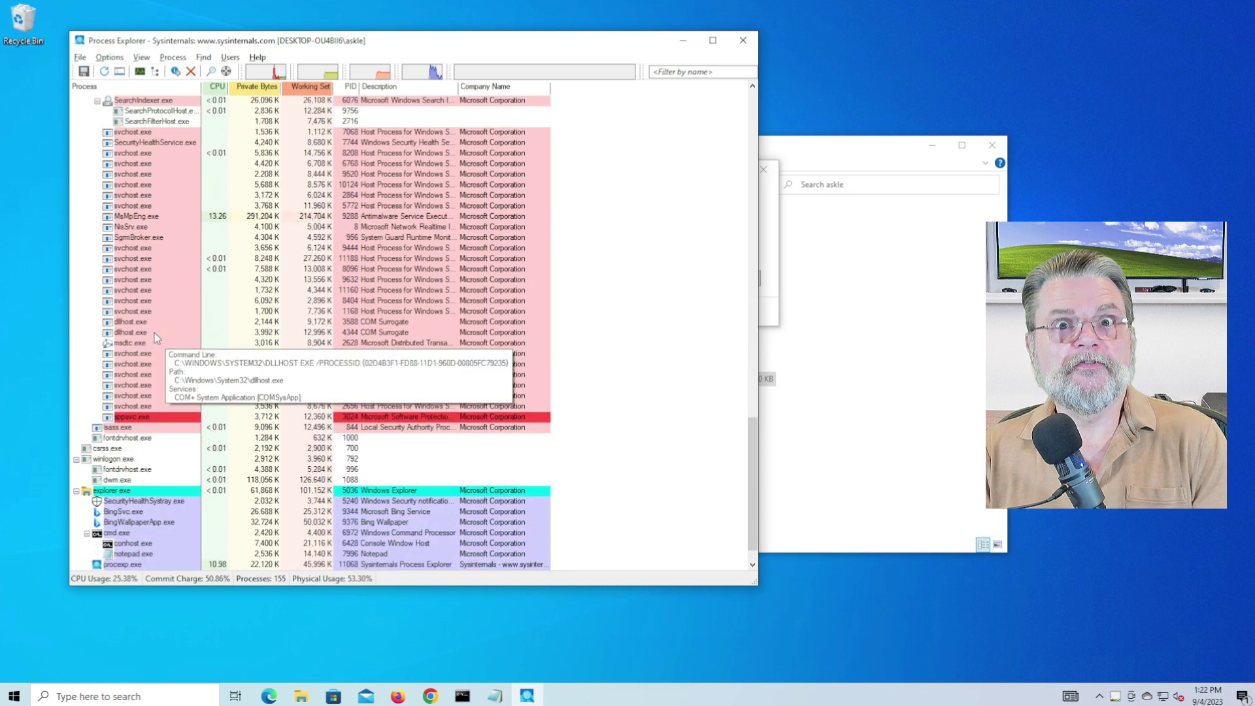
scroll(148, 328, up, 15)
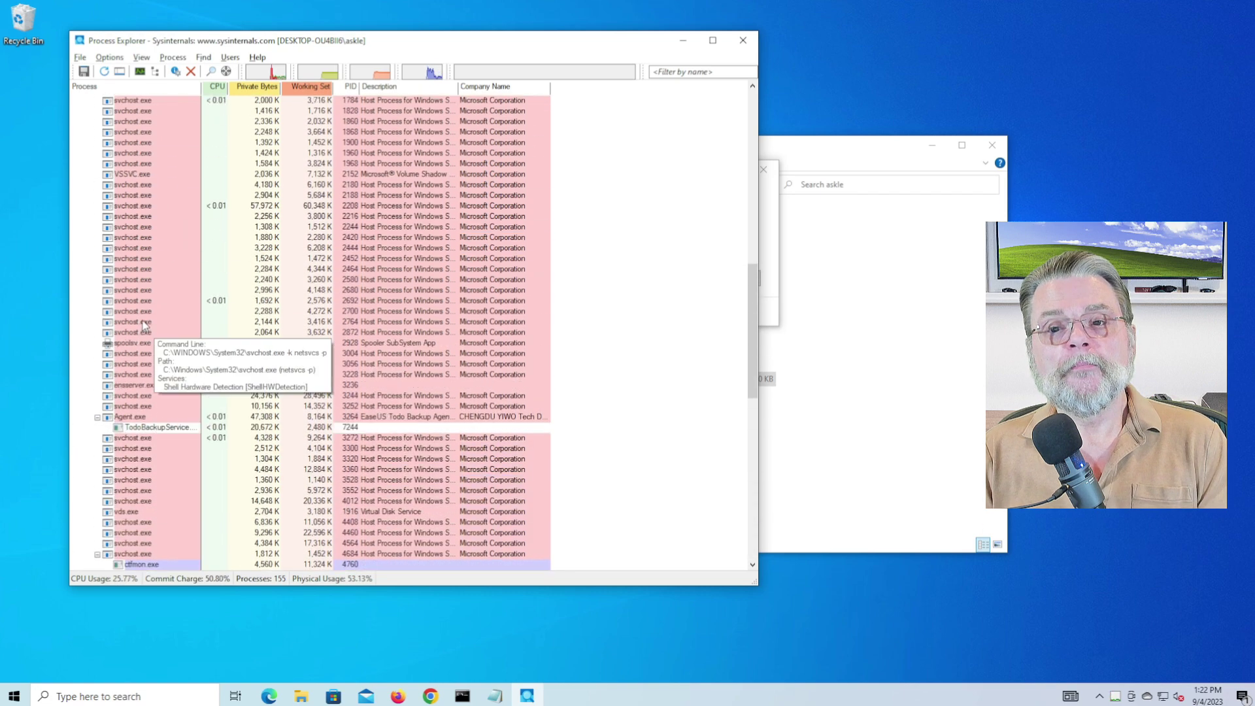
scroll(145, 325, up, 10)
scroll(149, 319, up, 10)
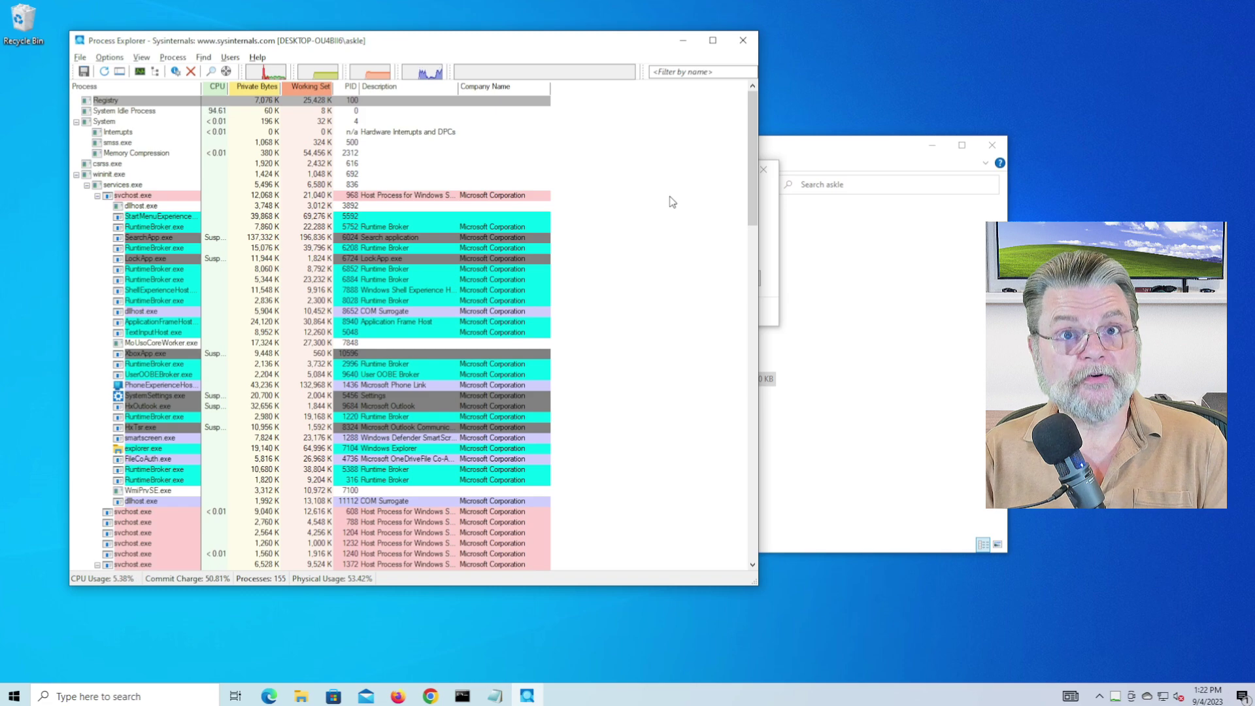
Switch to File Explorer and back to Process Explorer, then open the Find menu.
click(942, 295)
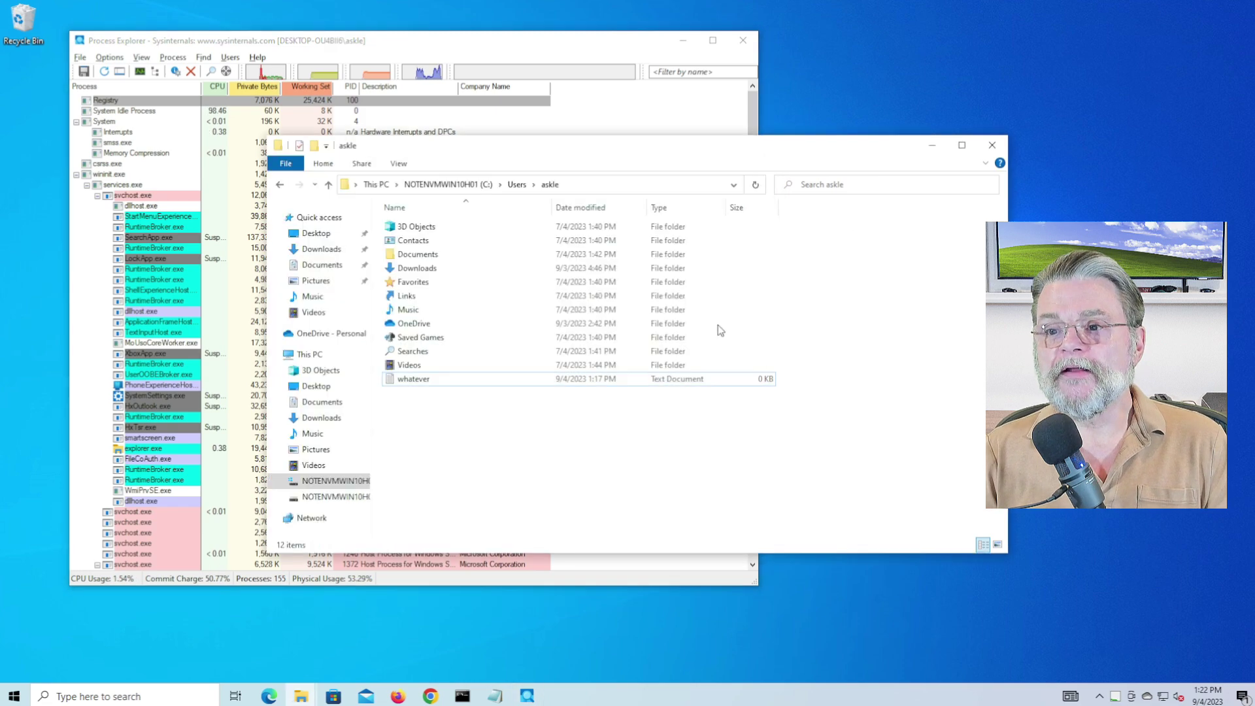
click(510, 44)
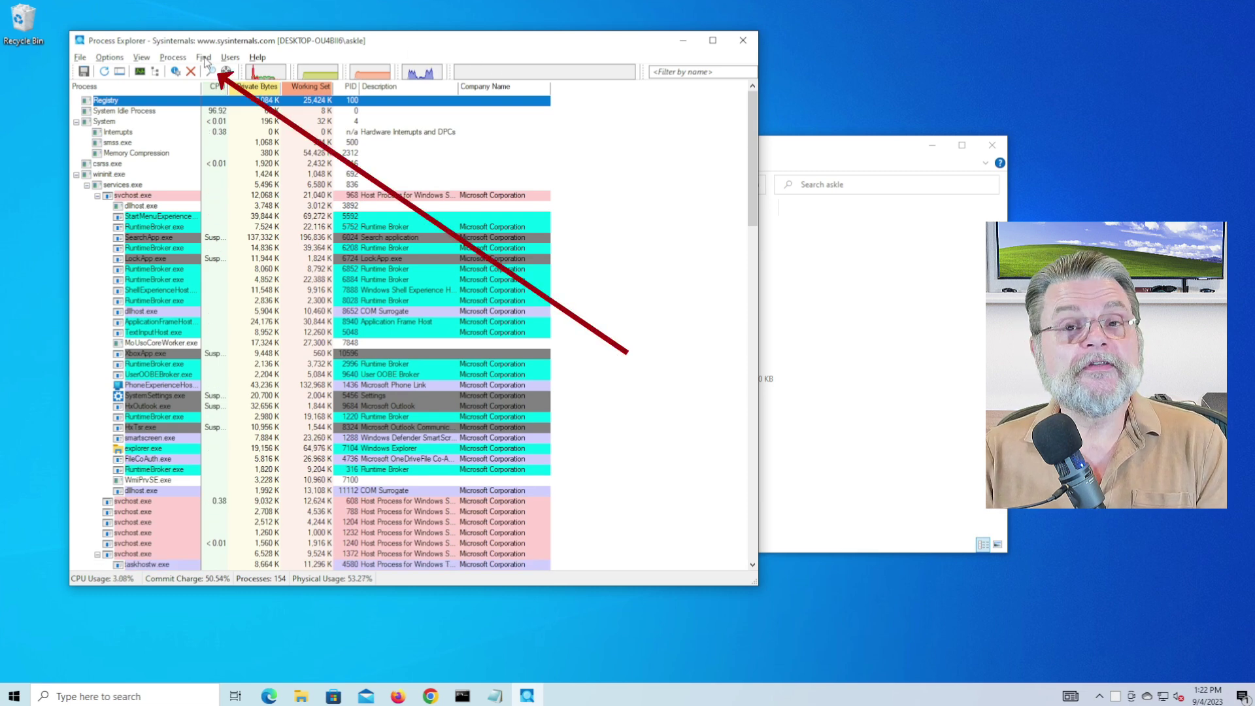
click(204, 60)
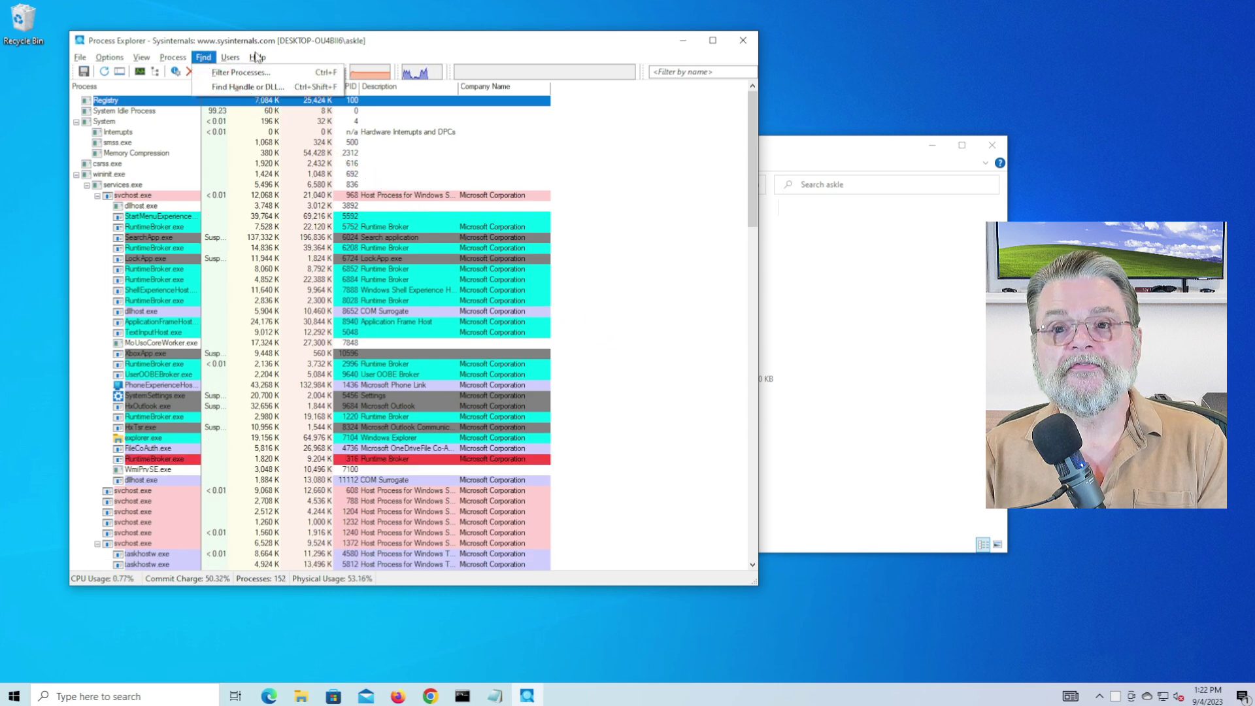
click(238, 88)
click(202, 57)
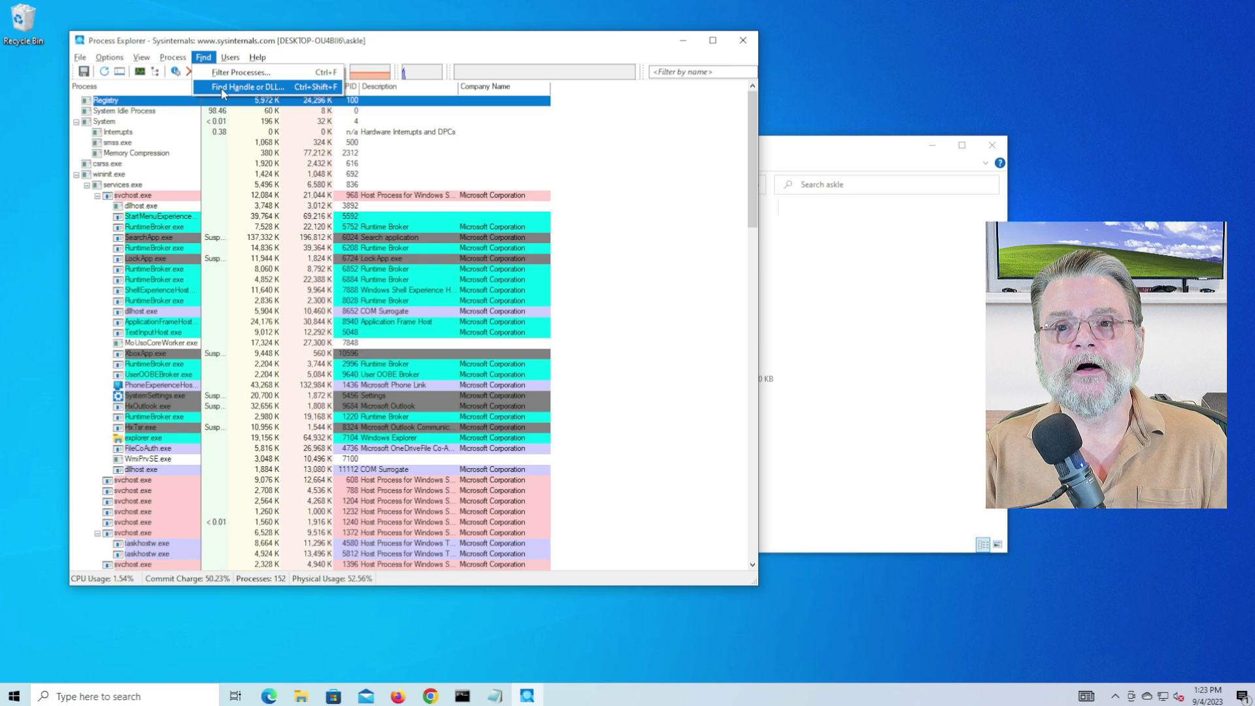
Run Find Handle or DLL with the substring 'whatever'.
click(223, 90)
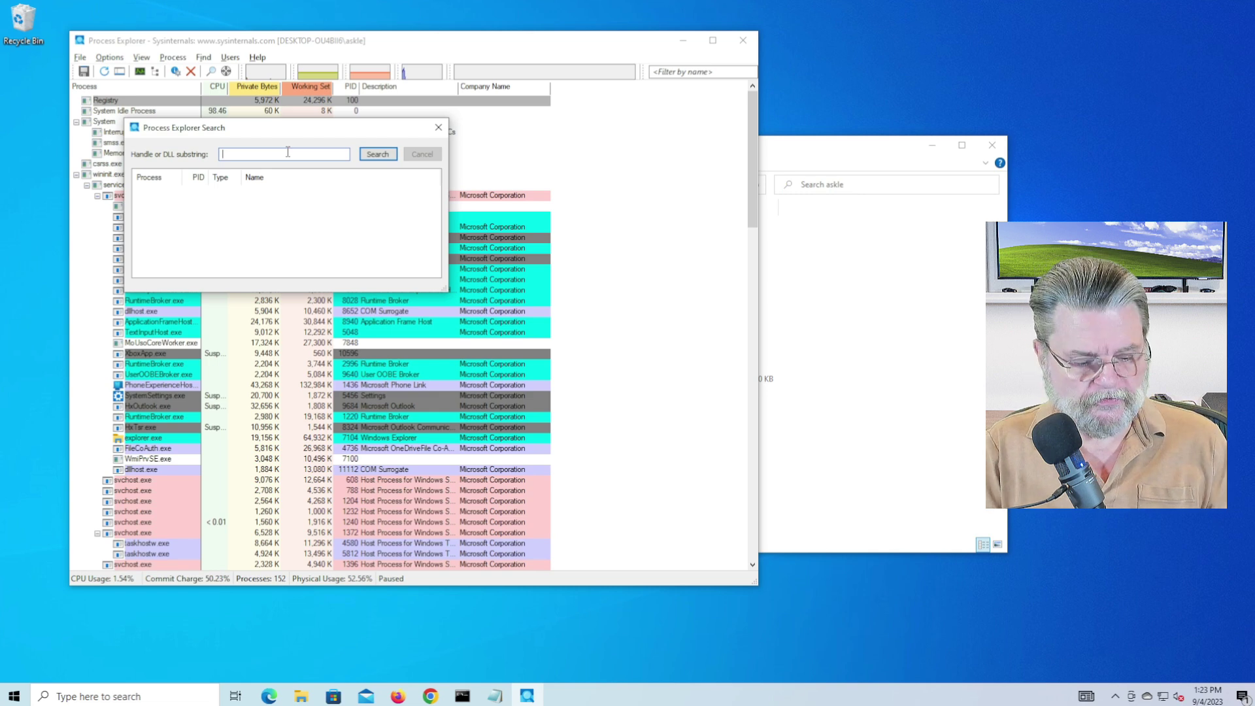
text(whatever)
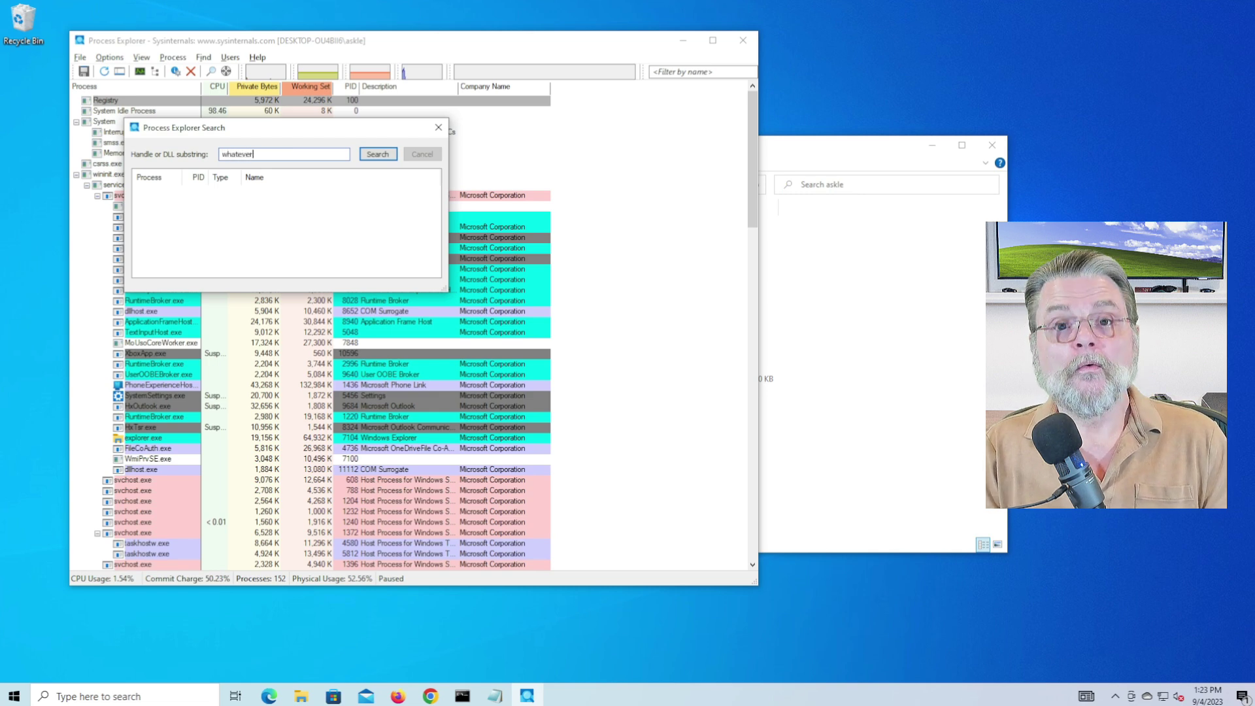
click(378, 154)
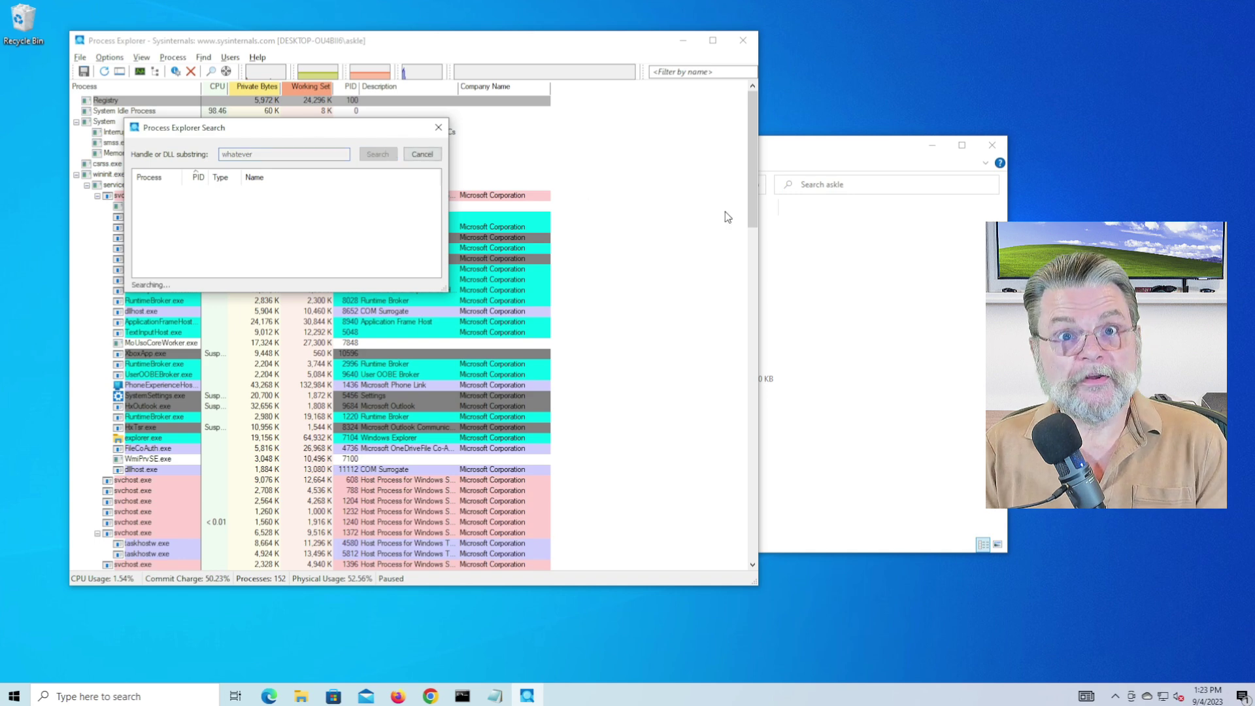